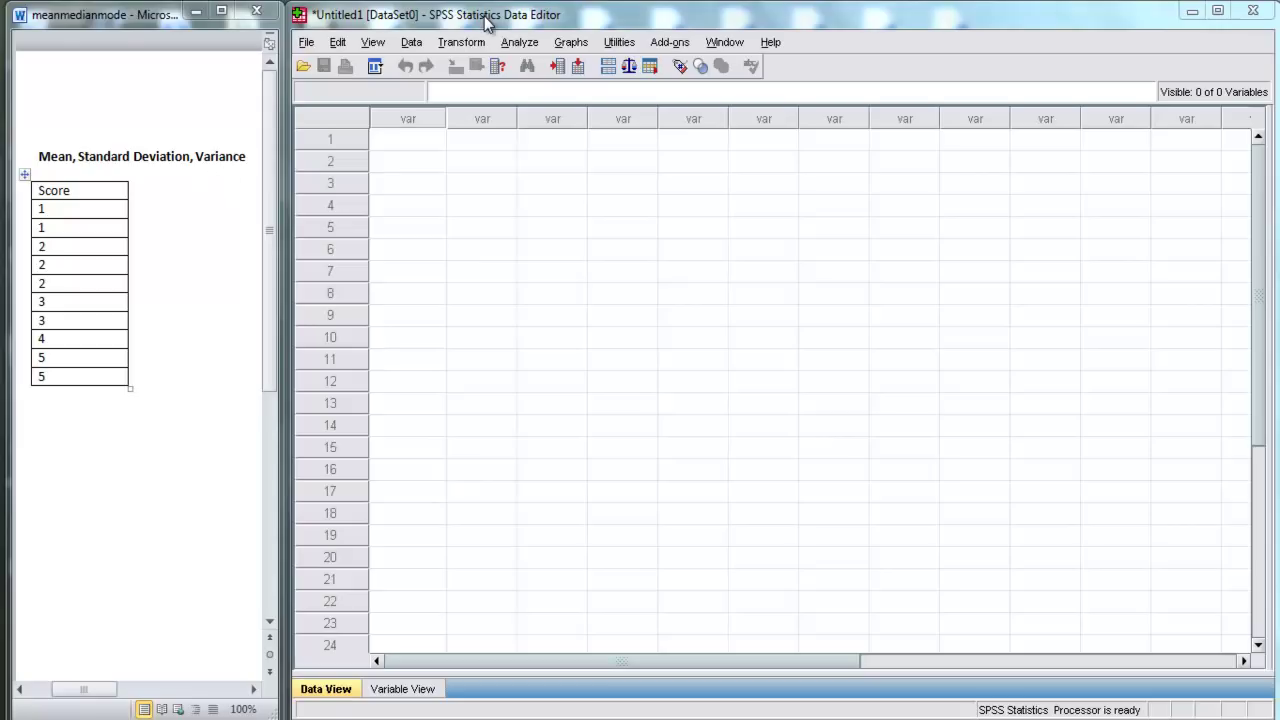
- Select the ten Score values in the Word table and mark rows 1–10 of the data grid
{"action": "left_click", "coordinate": [54, 207]}
{"action": "left_click", "coordinate": [46, 208]}
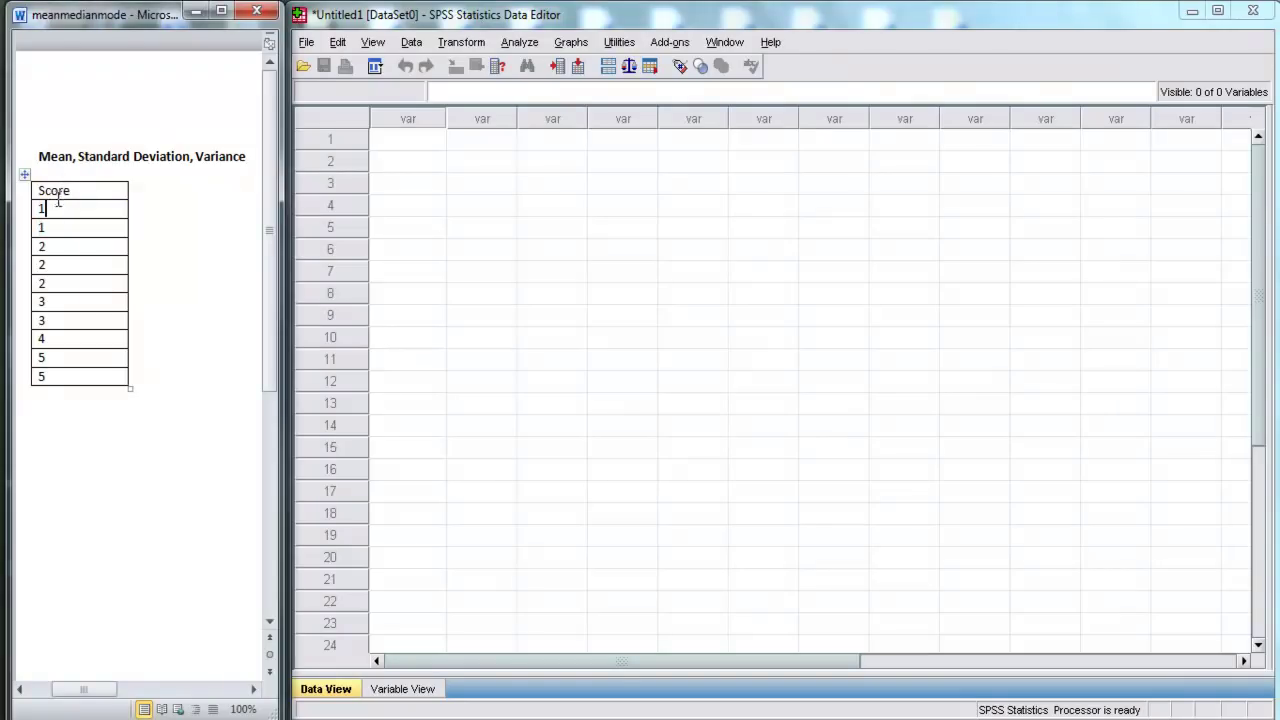
{"action": "left_click_drag", "start_coordinate": [46, 208], "coordinate": [60, 378]}
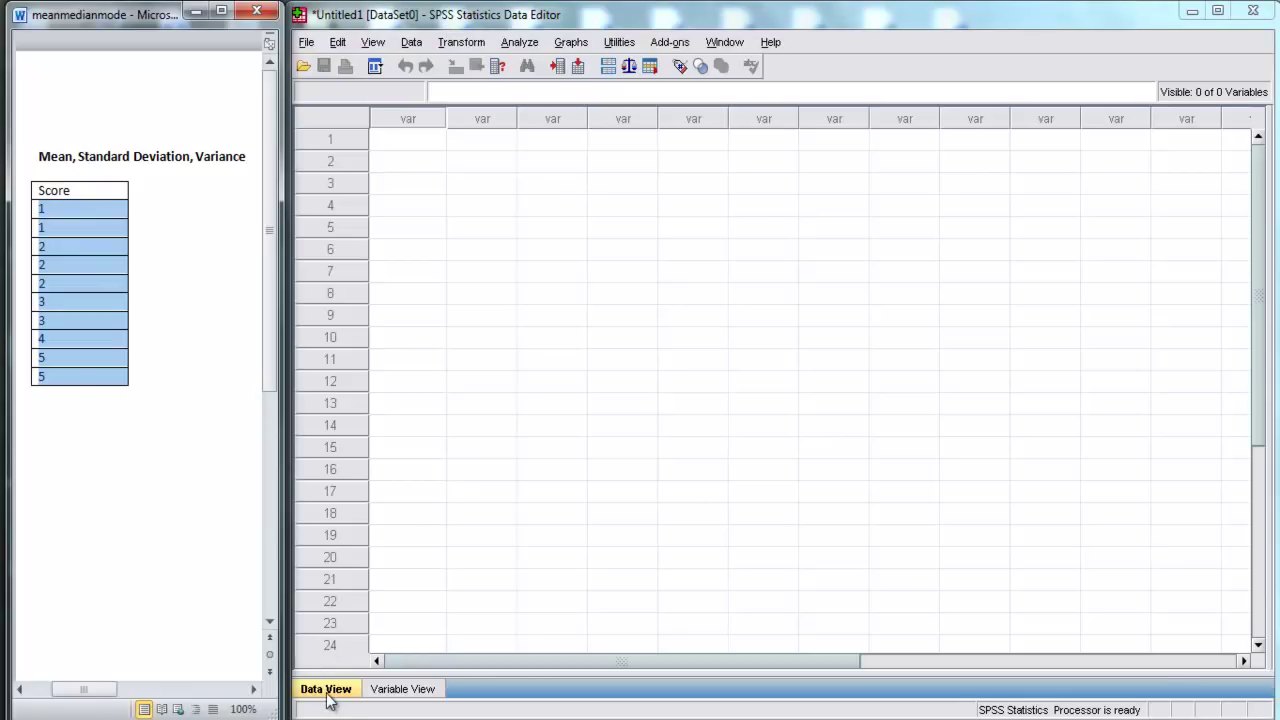
{"action": "left_click_drag", "start_coordinate": [405, 140], "coordinate": [622, 337]}
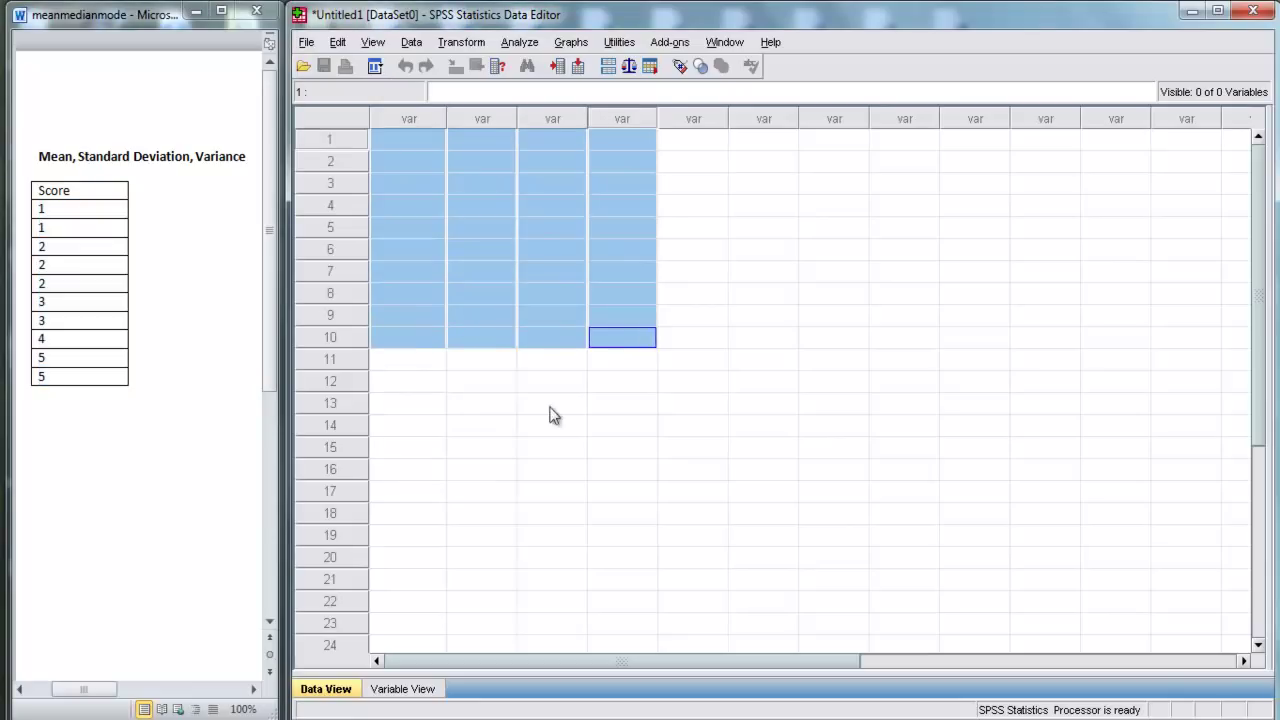
{"action": "left_click", "coordinate": [552, 447]}
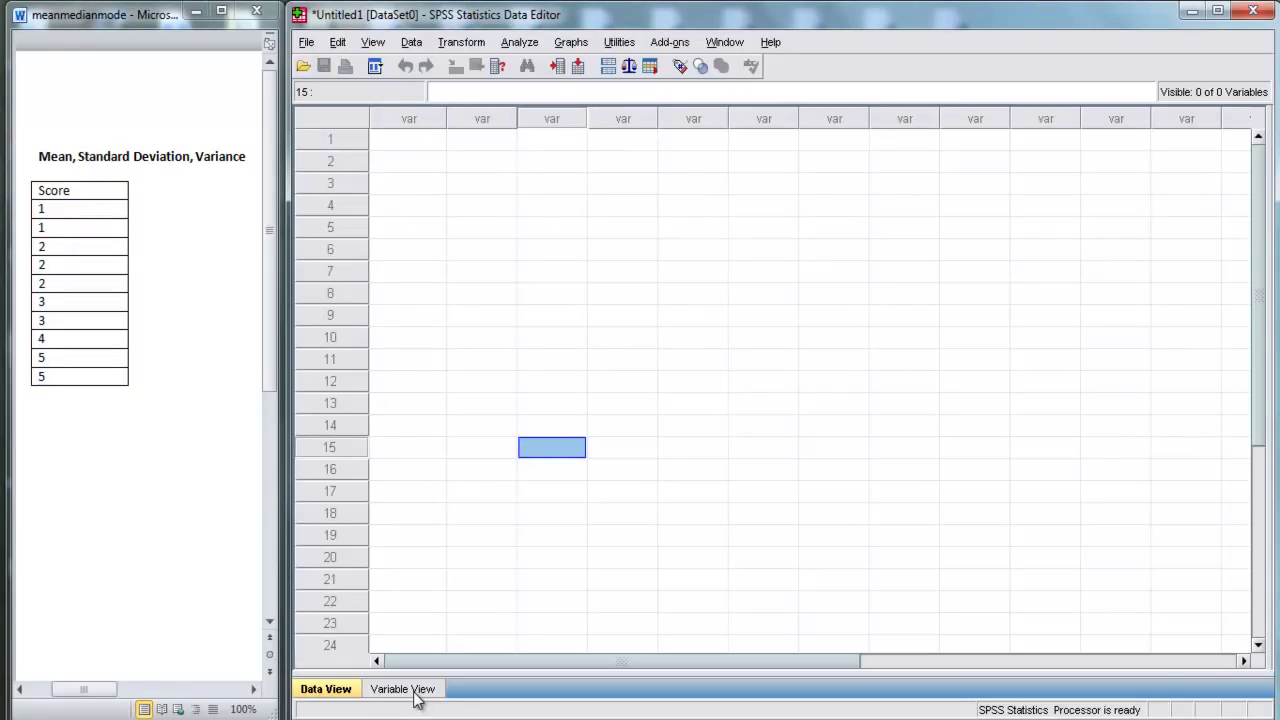
- Name the first variable 'Score' in Variable View, then return to Data View
{"action": "left_click", "coordinate": [406, 689]}
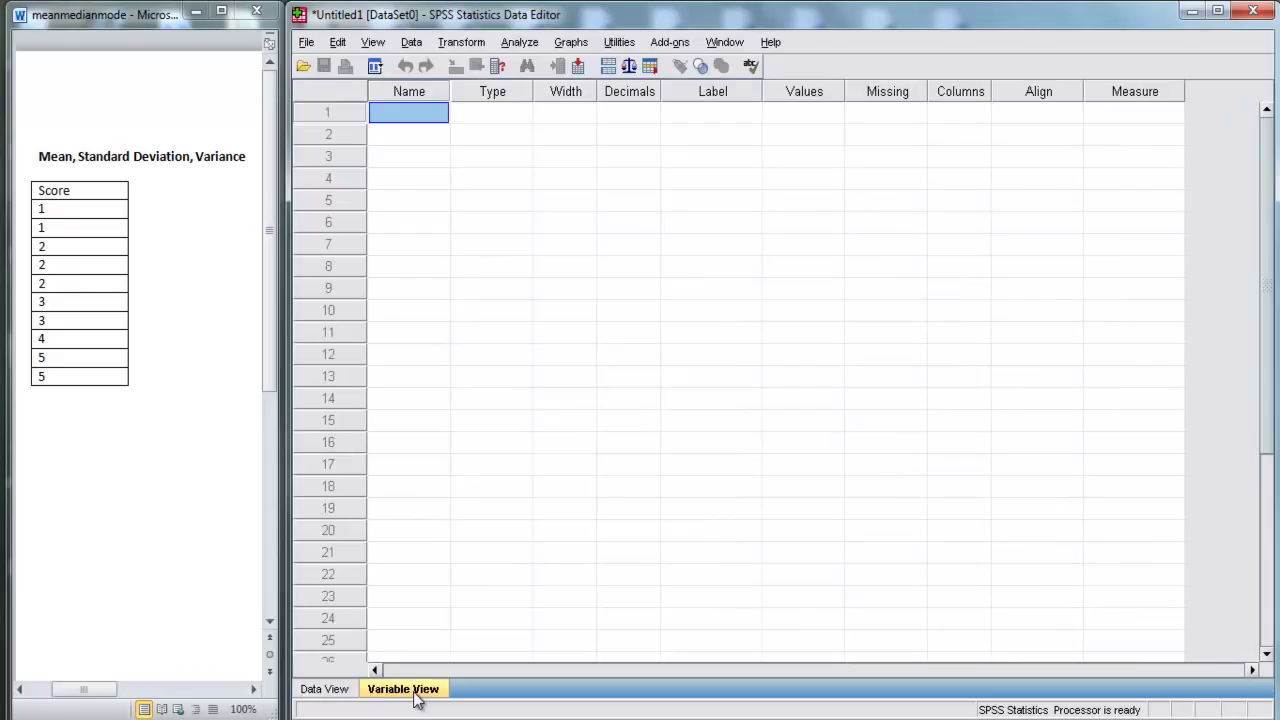
{"action": "left_click_drag", "start_coordinate": [50, 208], "coordinate": [60, 376]}
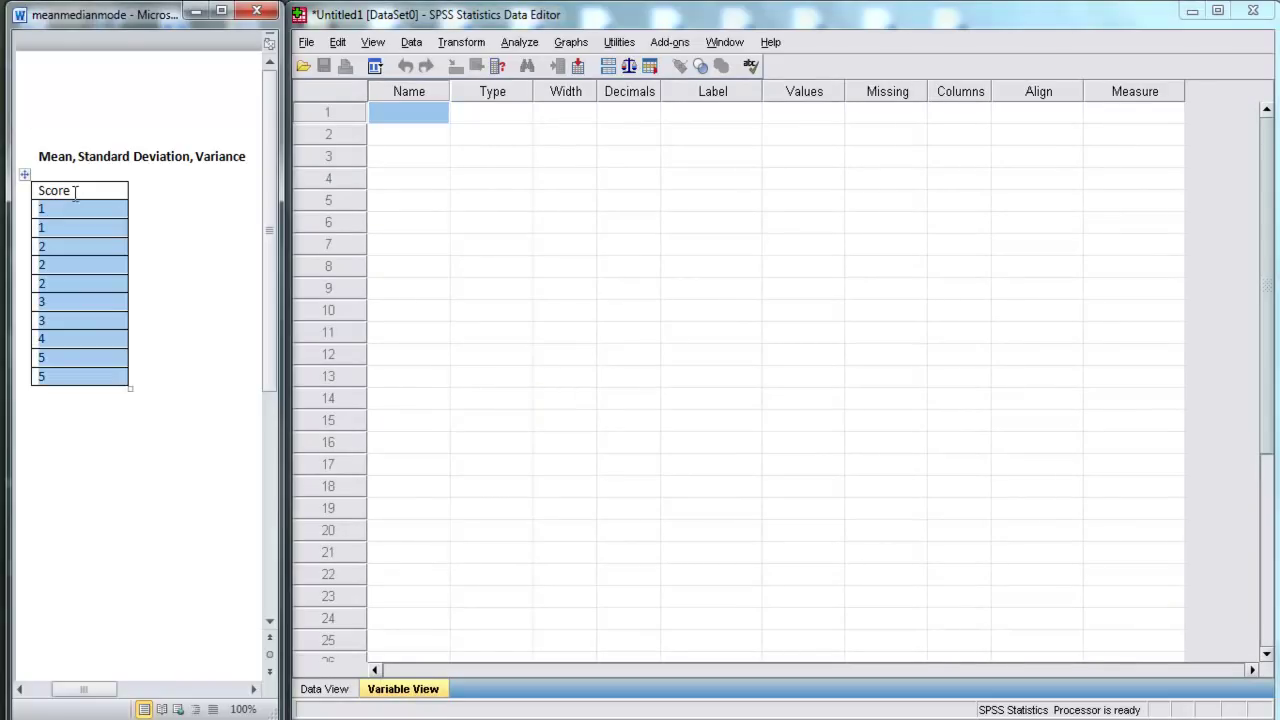
{"action": "left_click_drag", "start_coordinate": [73, 190], "coordinate": [74, 374]}
{"action": "left_click", "coordinate": [55, 194]}
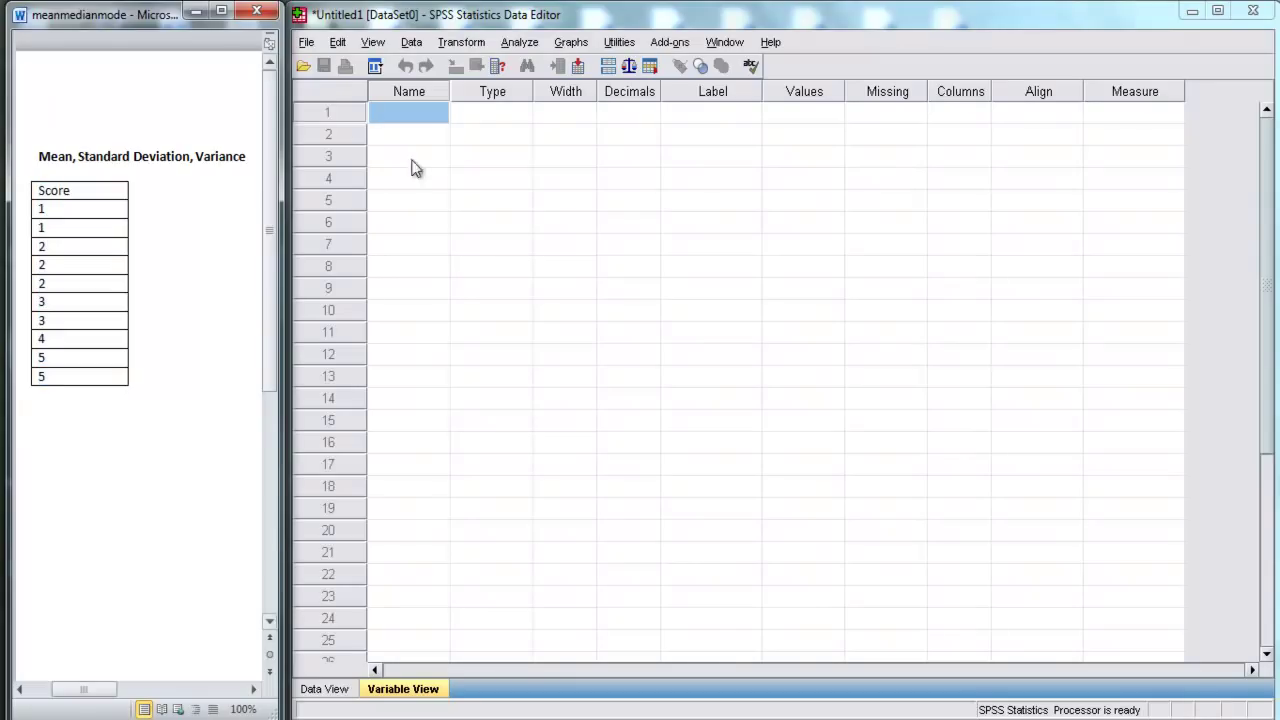
{"action": "left_click", "coordinate": [426, 119]}
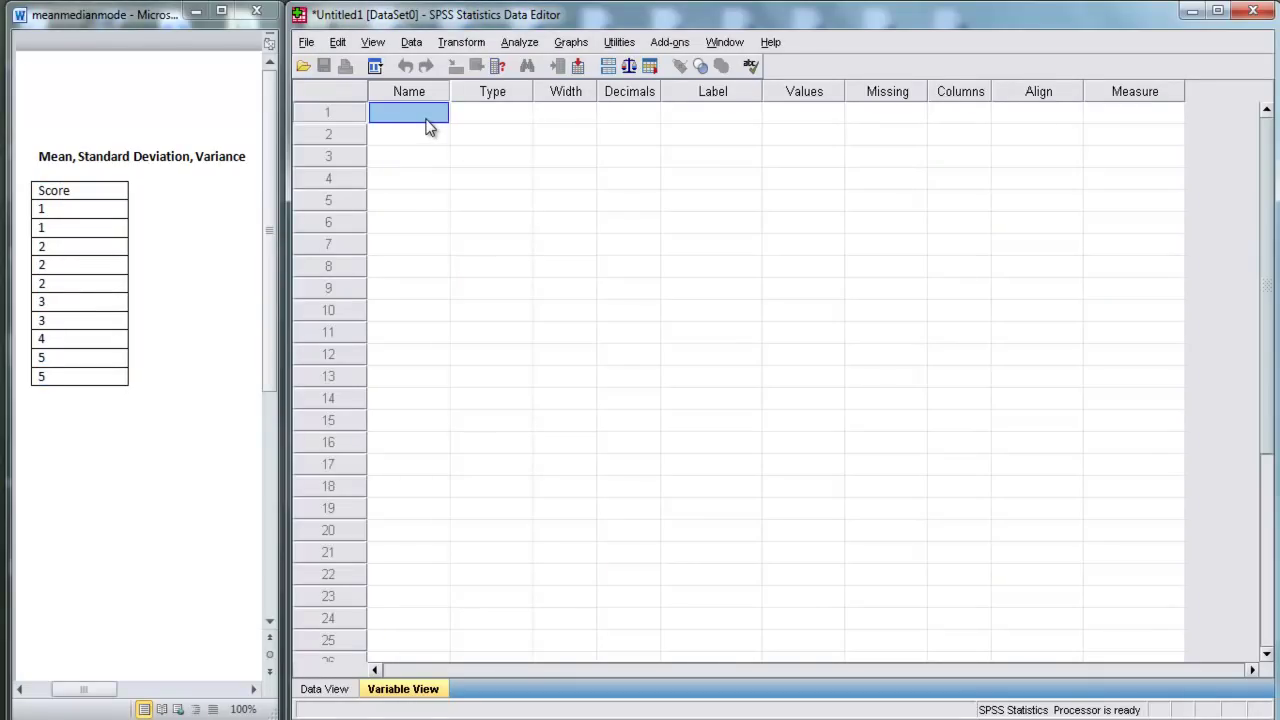
{"action": "type", "text": "Score"}
{"action": "key", "text": "Return"}
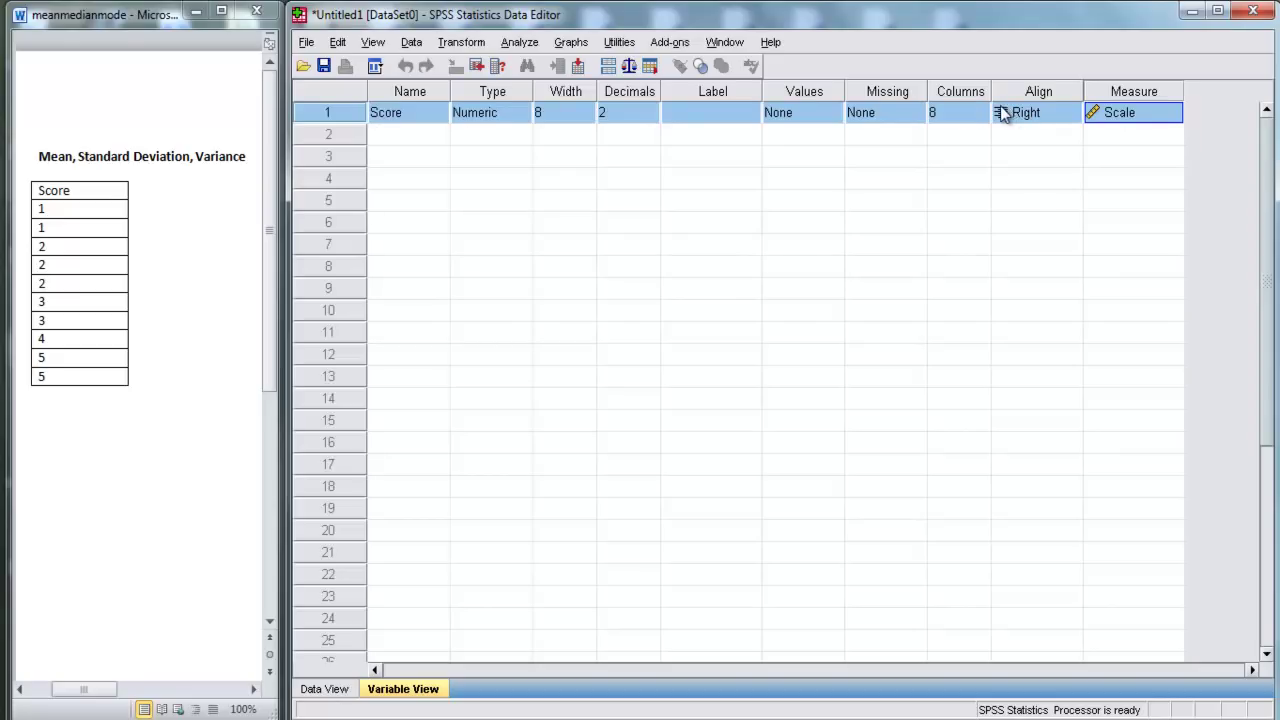
{"action": "left_click", "coordinate": [322, 118]}
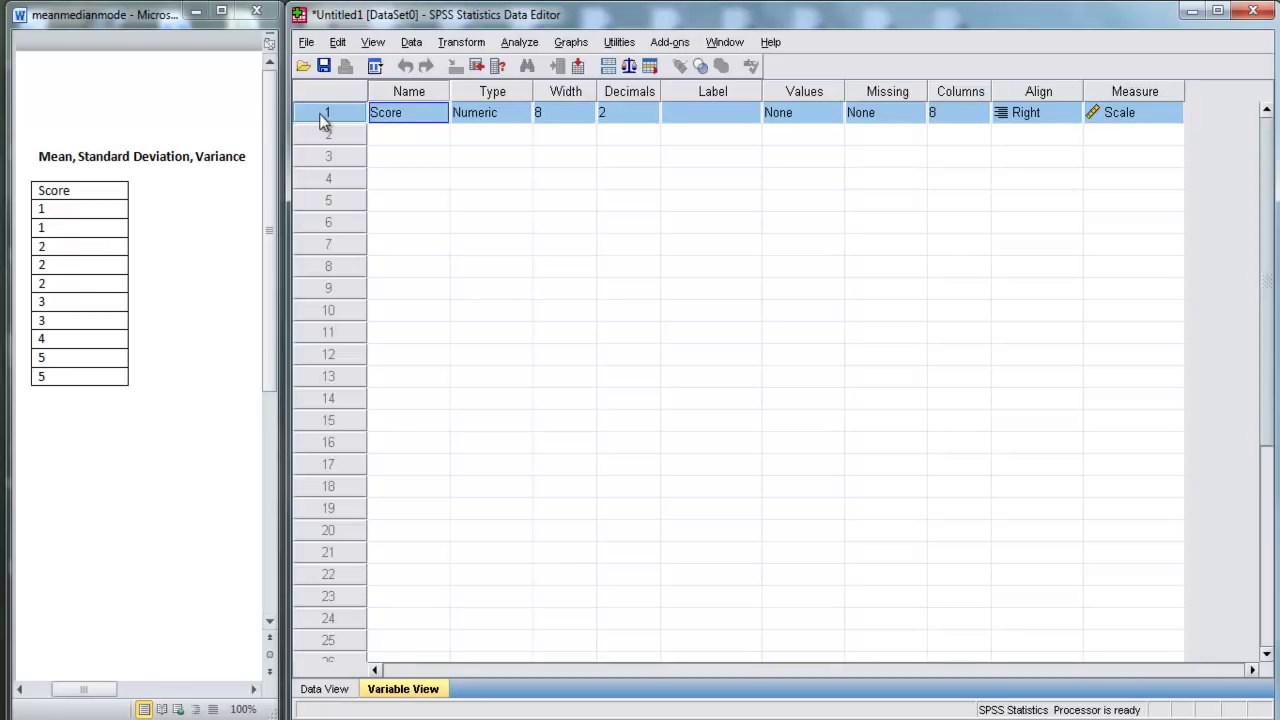
{"action": "left_click", "coordinate": [324, 690]}
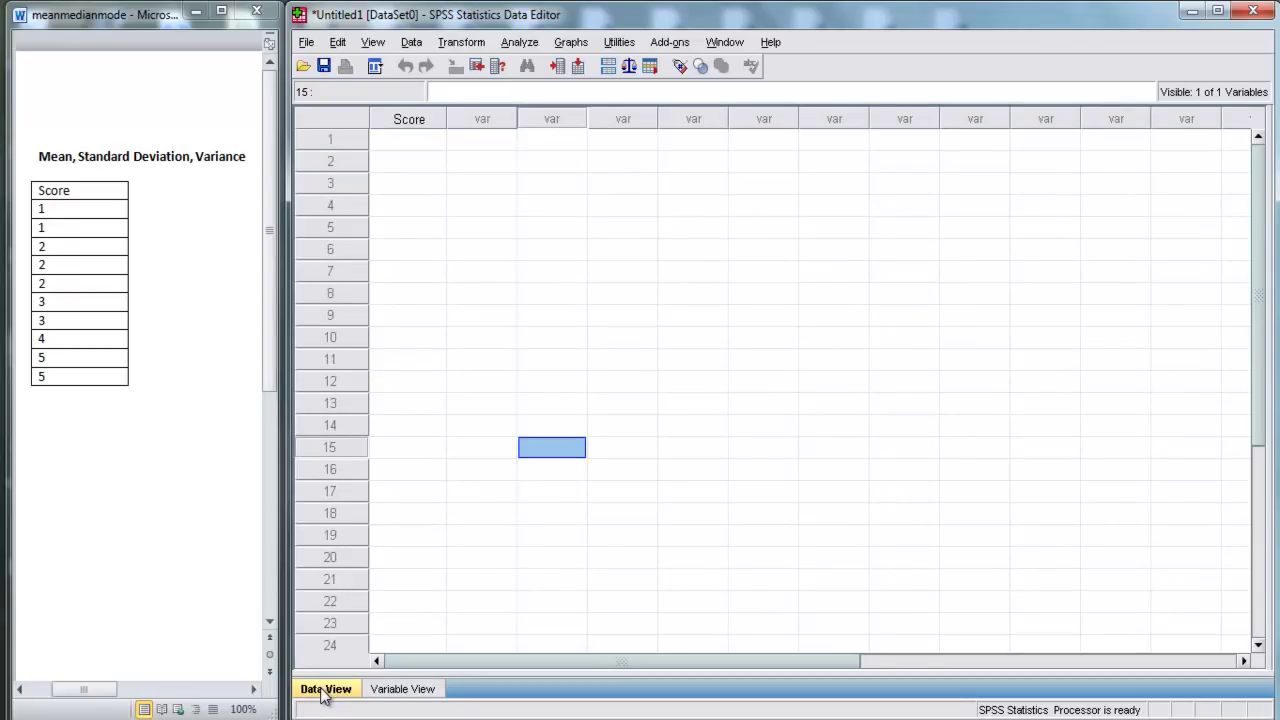
- Enter the scores 1, 1, 2, 2, 2, 3, 3, 4, 5, 5 in rows 1–10 of Score
{"action": "left_click", "coordinate": [412, 121]}
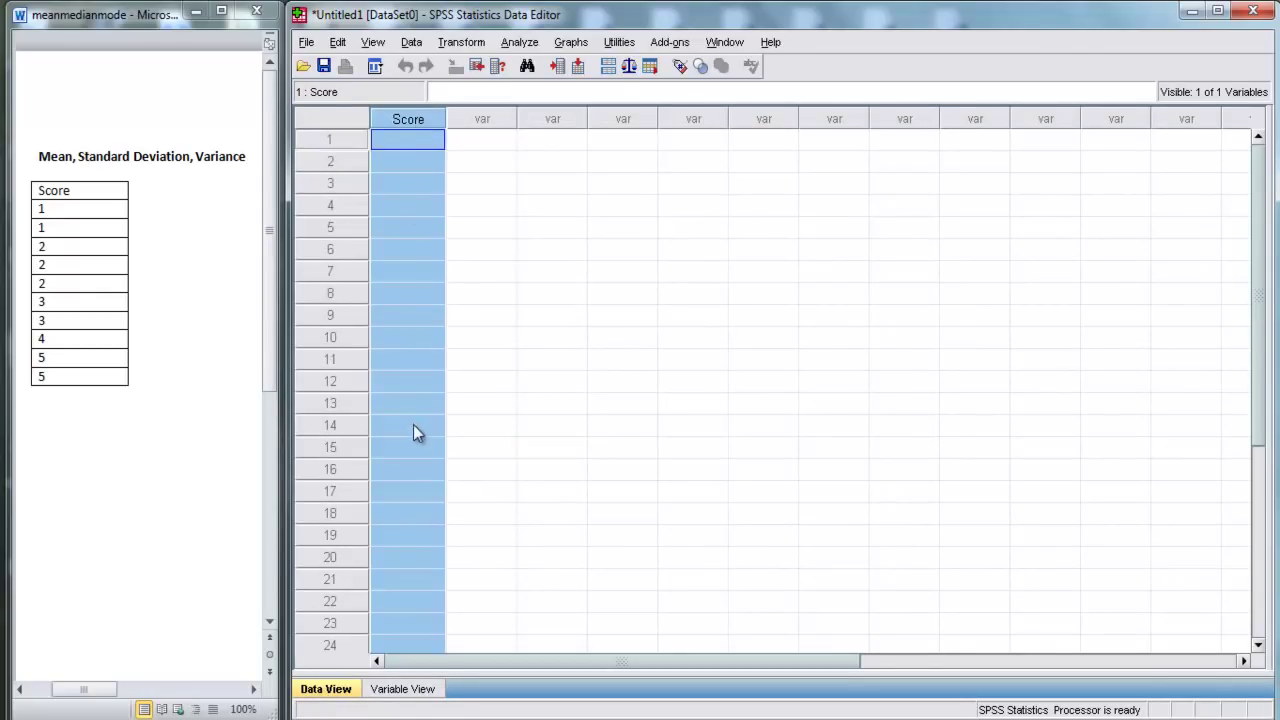
{"action": "left_click", "coordinate": [393, 139]}
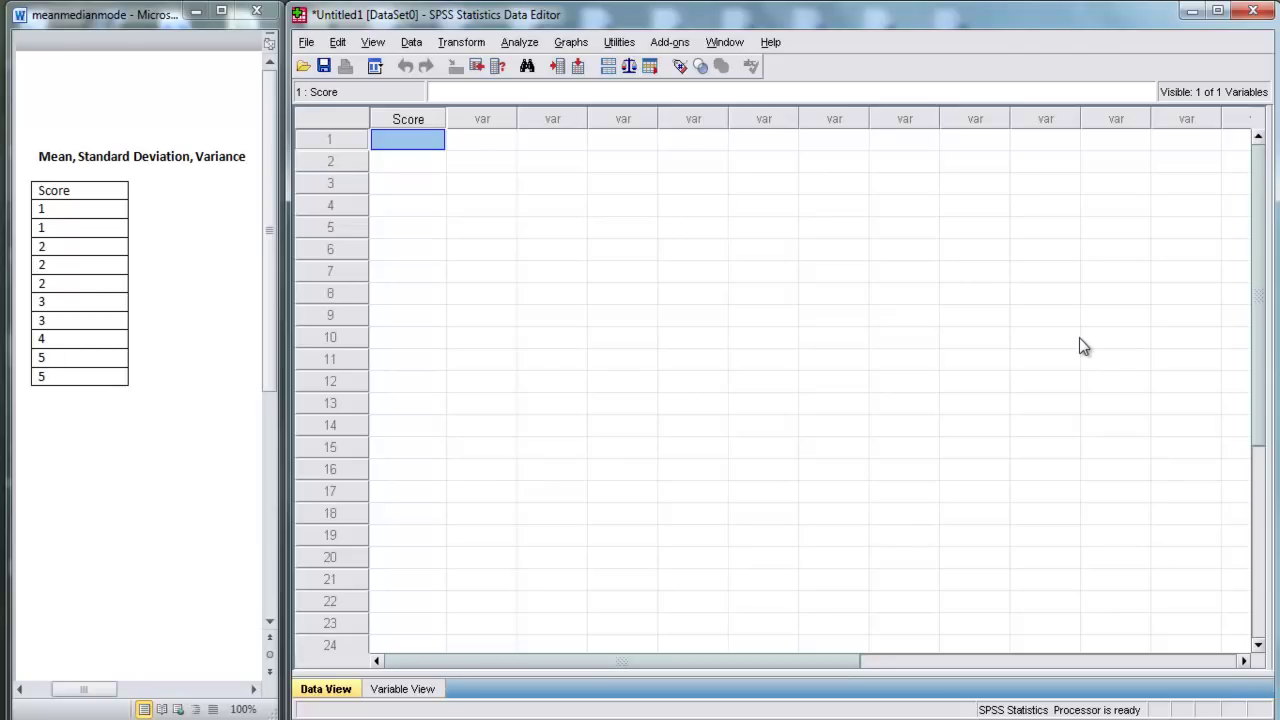
{"action": "type", "text": "1"}
{"action": "key", "text": "Return"}
{"action": "type", "text": "1"}
{"action": "key", "text": "Return"}
{"action": "type", "text": "2"}
{"action": "key", "text": "Return"}
{"action": "type", "text": "2"}
{"action": "key", "text": "Return"}
{"action": "type", "text": "2"}
{"action": "key", "text": "Return"}
{"action": "type", "text": "3"}
{"action": "key", "text": "Return"}
{"action": "type", "text": "3"}
{"action": "key", "text": "Return"}
{"action": "type", "text": "4"}
{"action": "key", "text": "Return"}
{"action": "type", "text": "5"}
{"action": "key", "text": "Return"}
{"action": "type", "text": "5"}
{"action": "key", "text": "Up"}
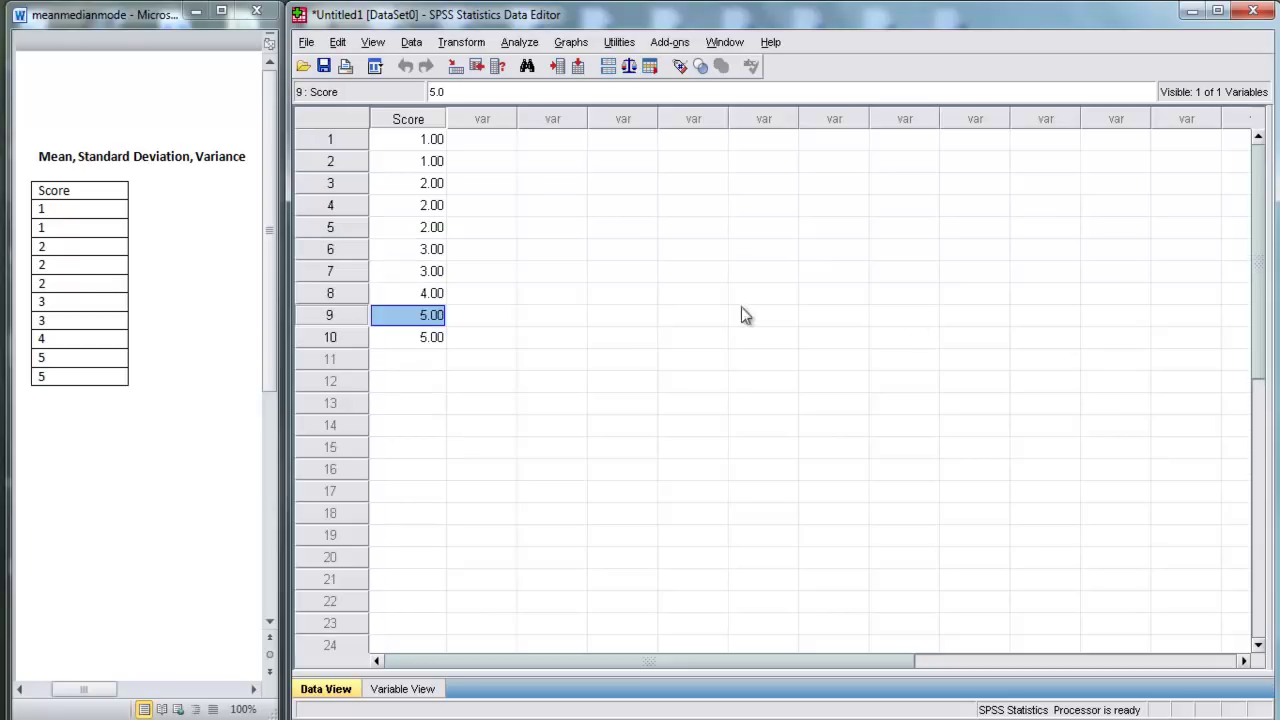
- Select the ten entered Score rows to check them against the Word table
{"action": "left_click_drag", "start_coordinate": [406, 145], "coordinate": [413, 341]}
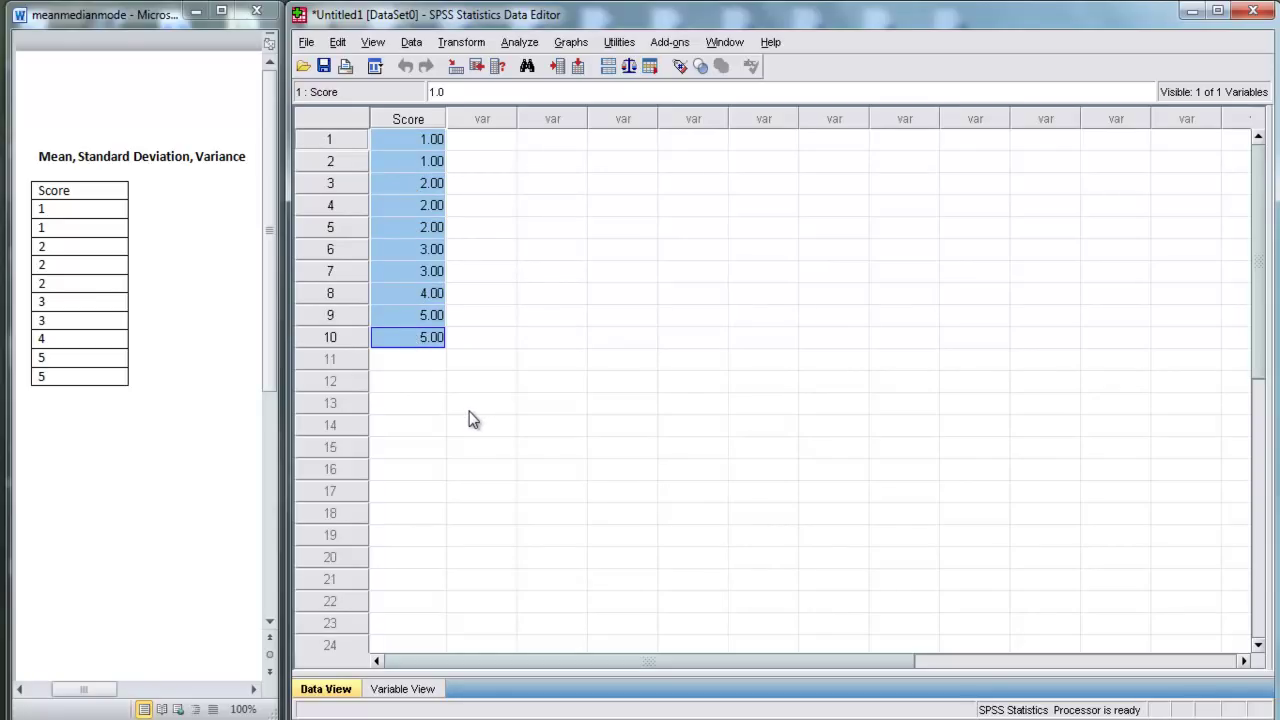
{"action": "mouse_move", "coordinate": [348, 145]}
{"action": "left_mouse_down"}
{"action": "mouse_move", "coordinate": [349, 289]}
{"action": "mouse_move", "coordinate": [342, 138]}
{"action": "left_mouse_up"}
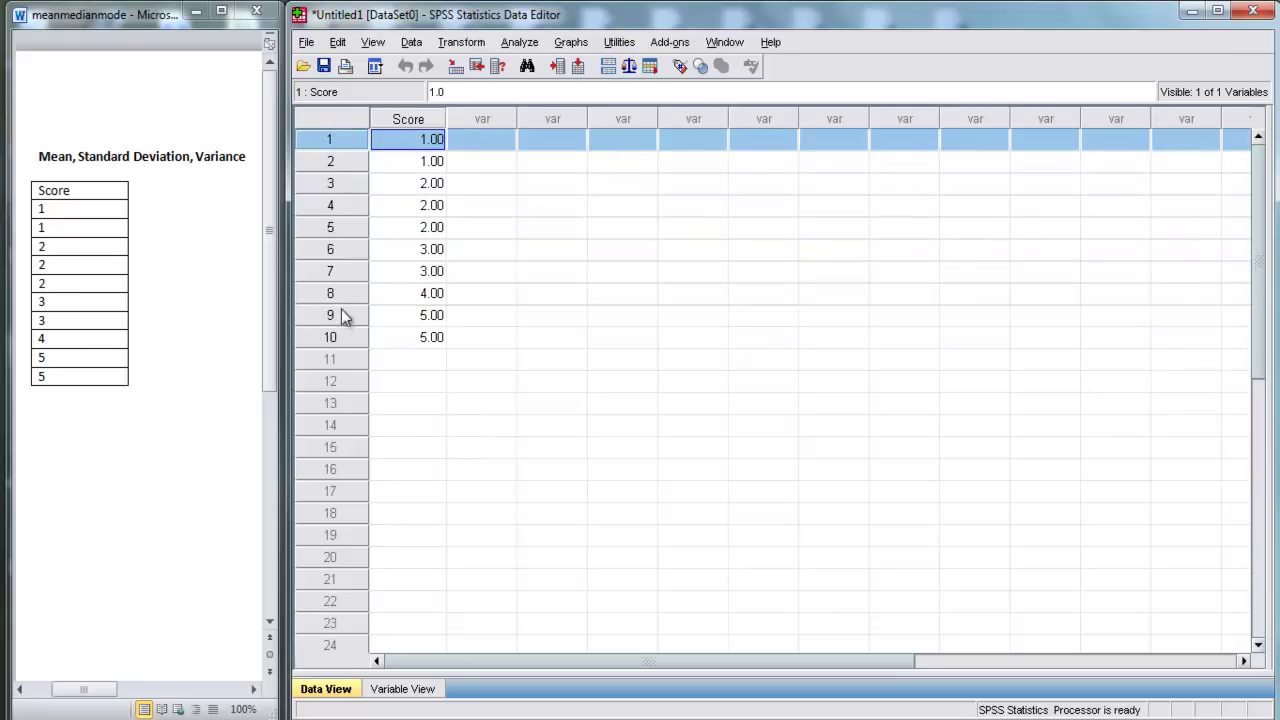
{"action": "left_click", "coordinate": [340, 338], "text": "shift"}
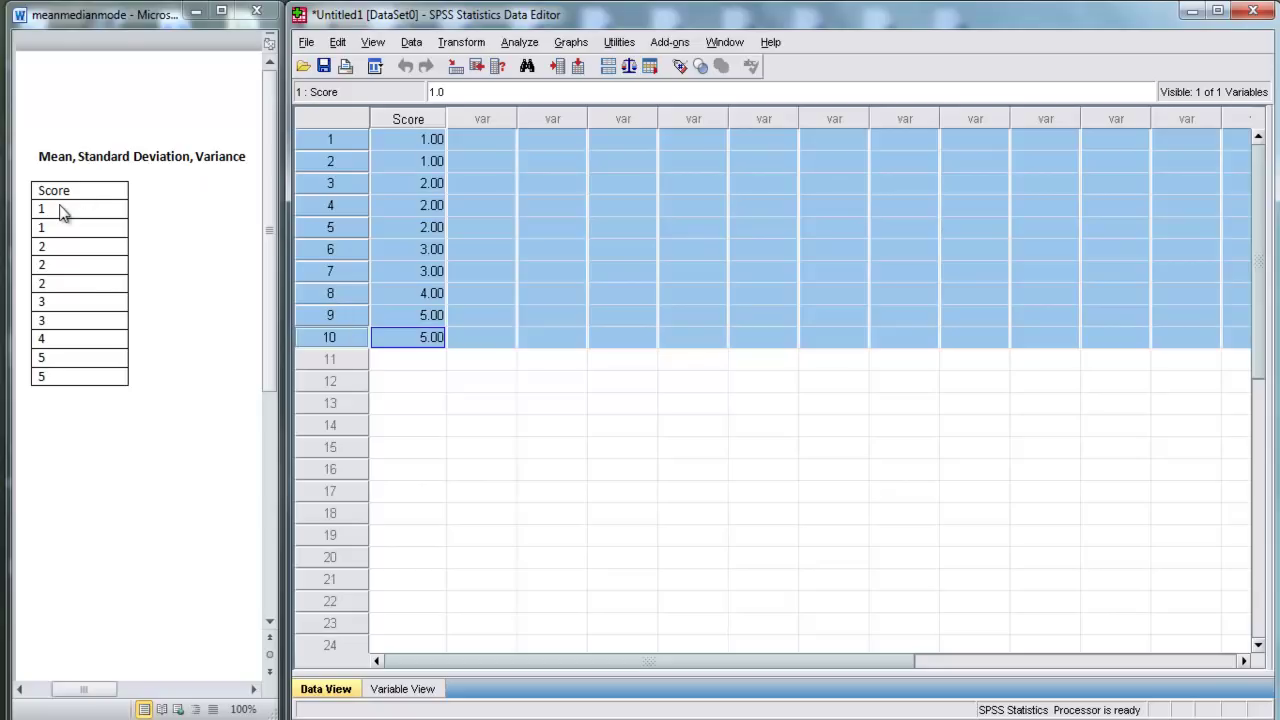
{"action": "left_click", "coordinate": [391, 141]}
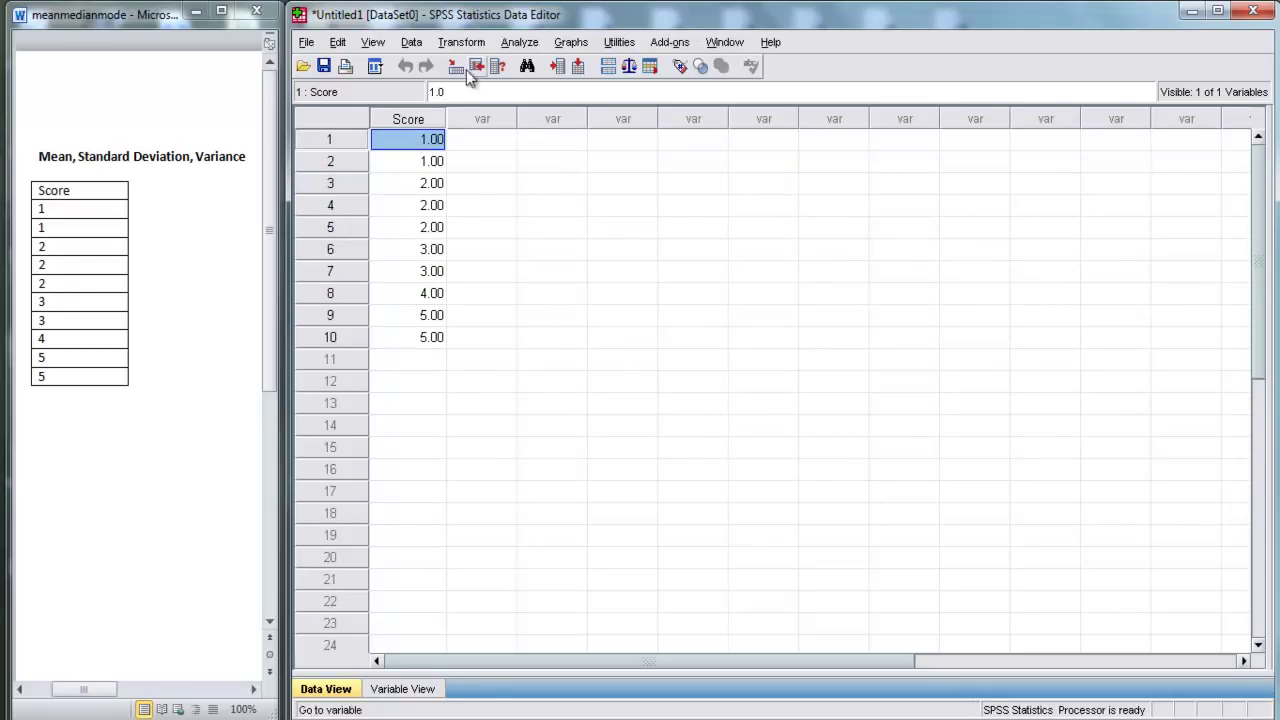
- Open Analyze > Descriptive Statistics > Descriptives and move Score into Variable(s)
{"action": "left_click", "coordinate": [523, 46]}
{"action": "mouse_move", "coordinate": [533, 92]}
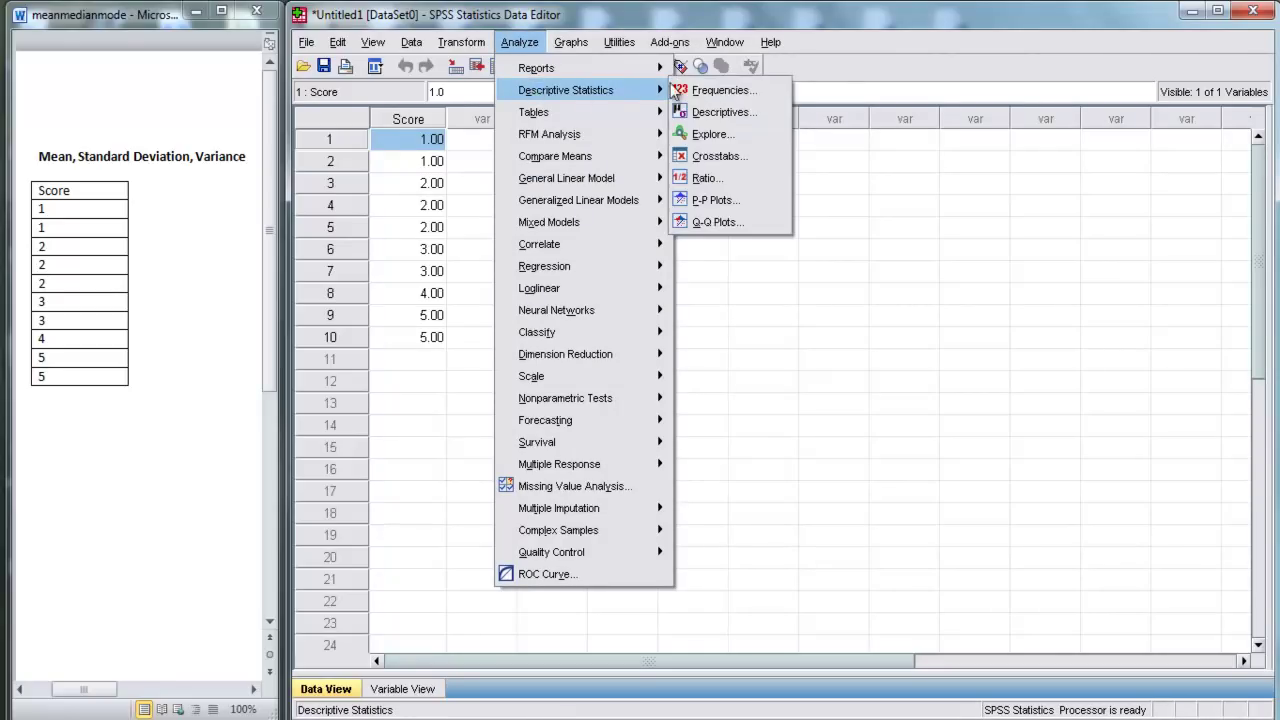
{"action": "left_click", "coordinate": [716, 113]}
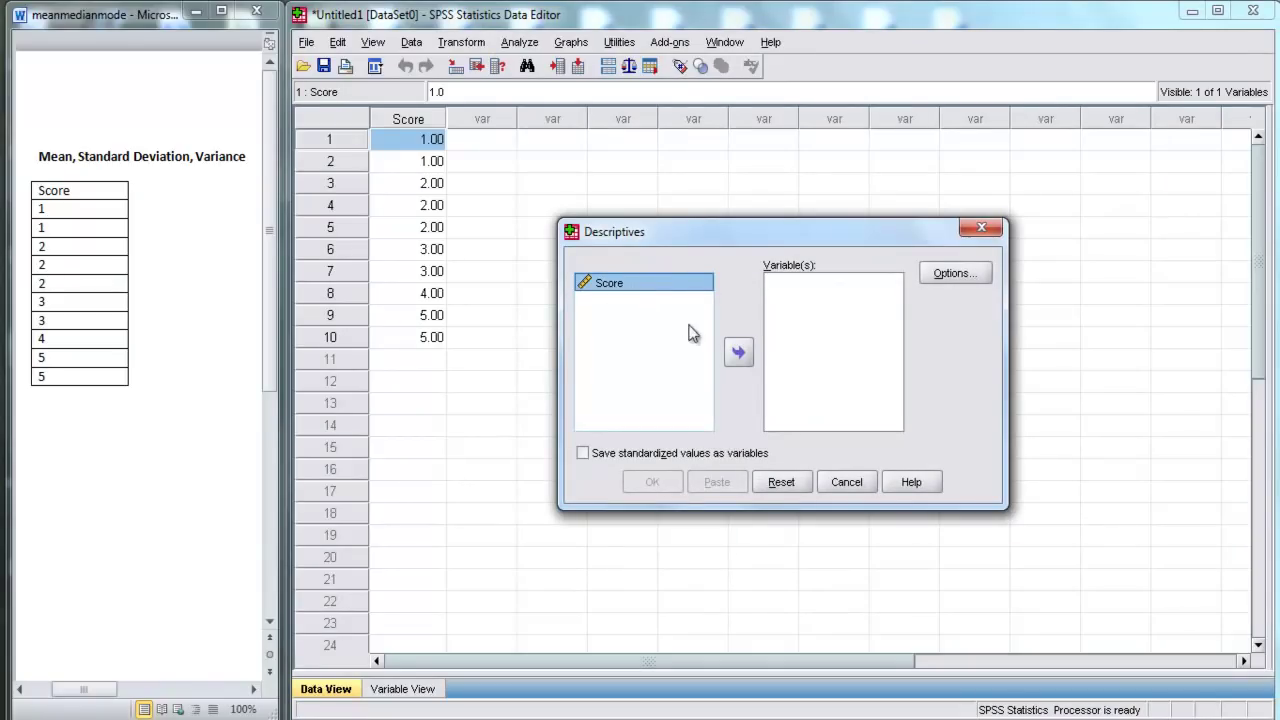
{"action": "left_click", "coordinate": [739, 353]}
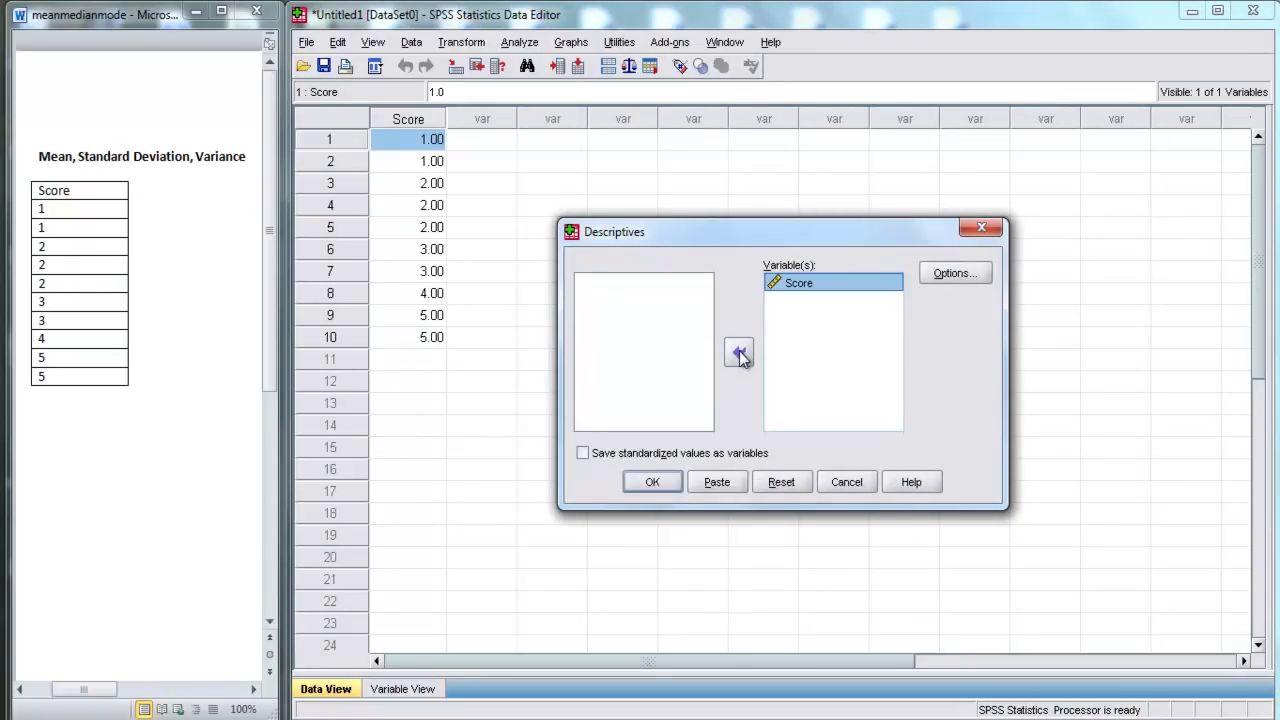
- In the Descriptives options, tick S.E. mean alongside the other optional statistics
{"action": "left_click", "coordinate": [946, 276]}
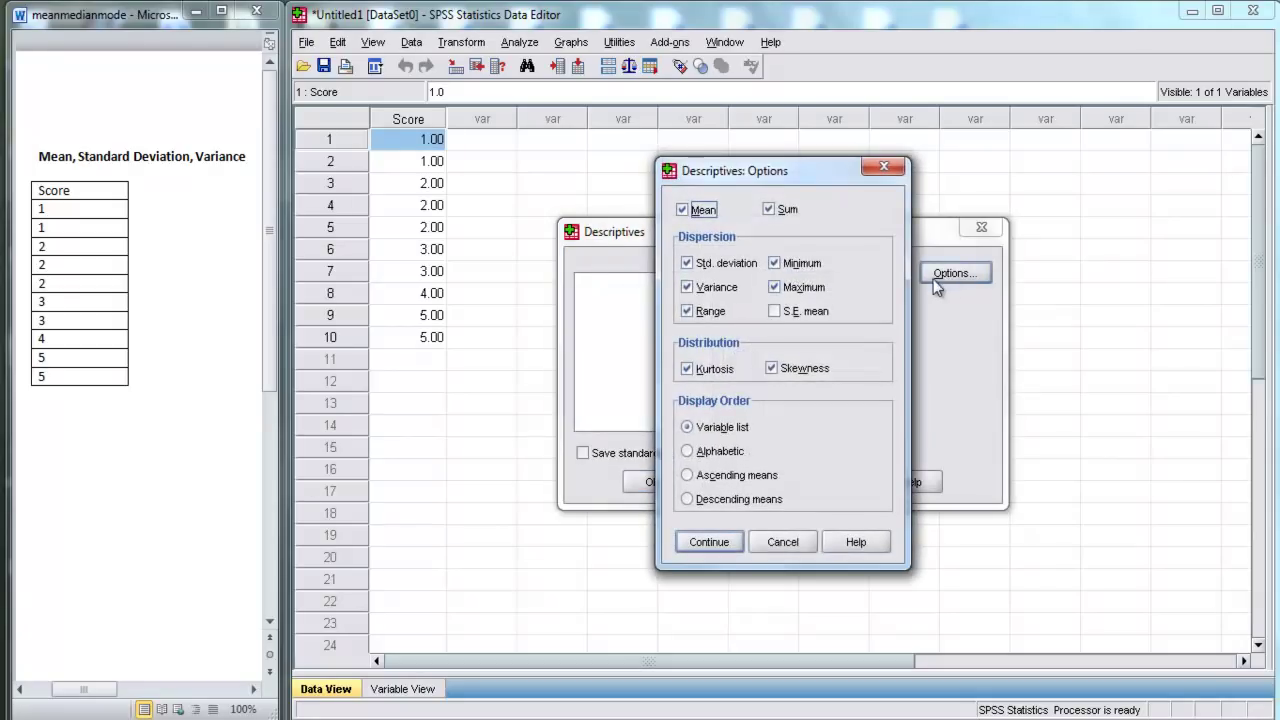
{"action": "left_click", "coordinate": [776, 316]}
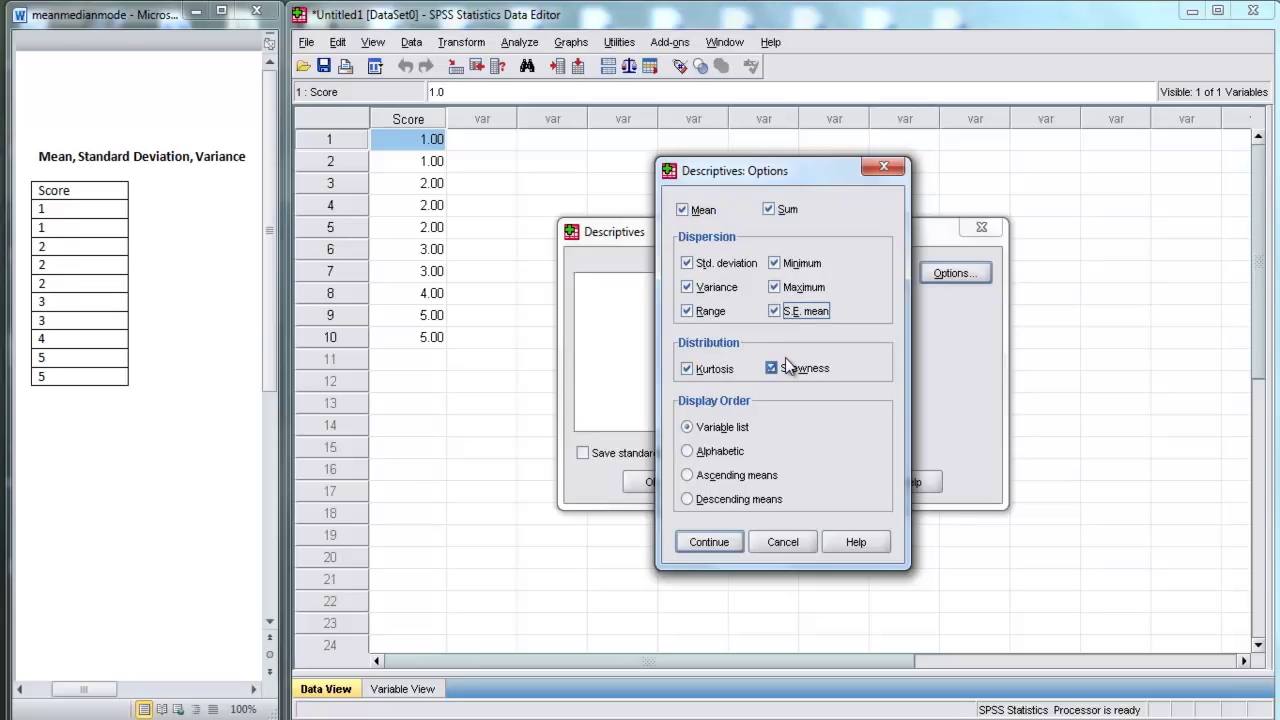
{"action": "left_click", "coordinate": [709, 542]}
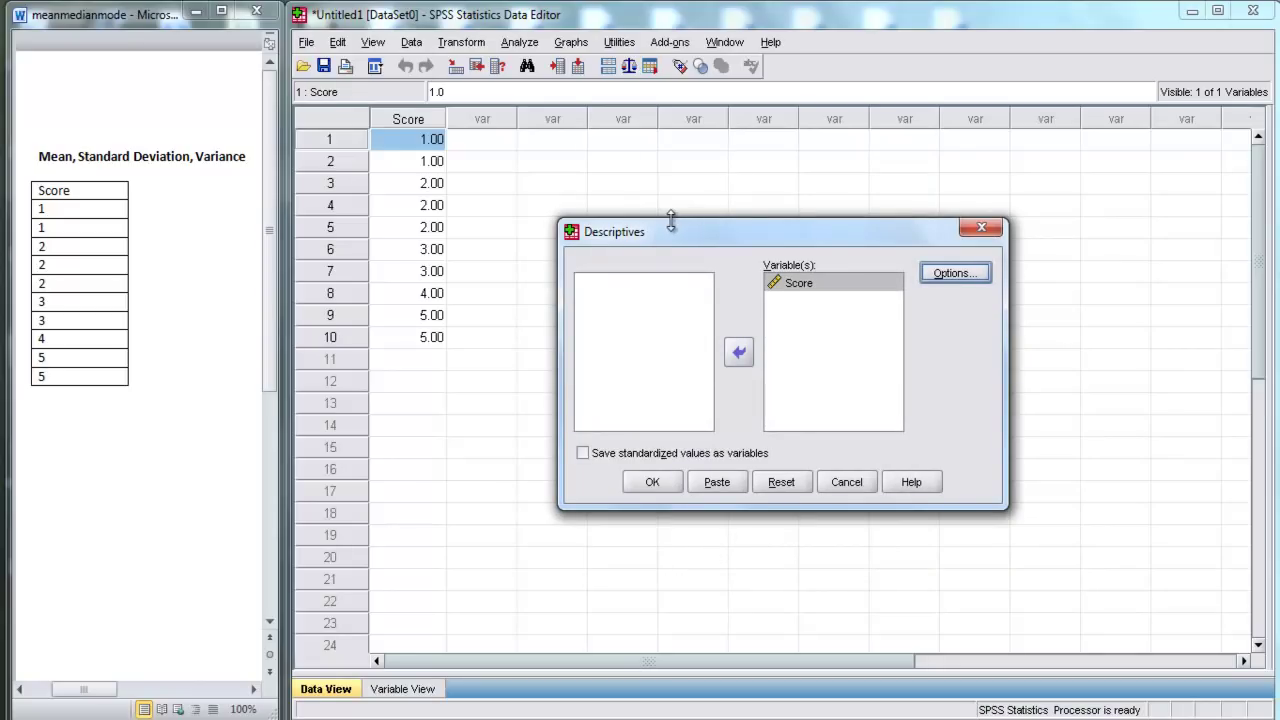
- Run Descriptives and review the Score table: mean 2.8000, SD 1.47573, kurtosis -1.065
{"action": "left_click", "coordinate": [657, 484]}
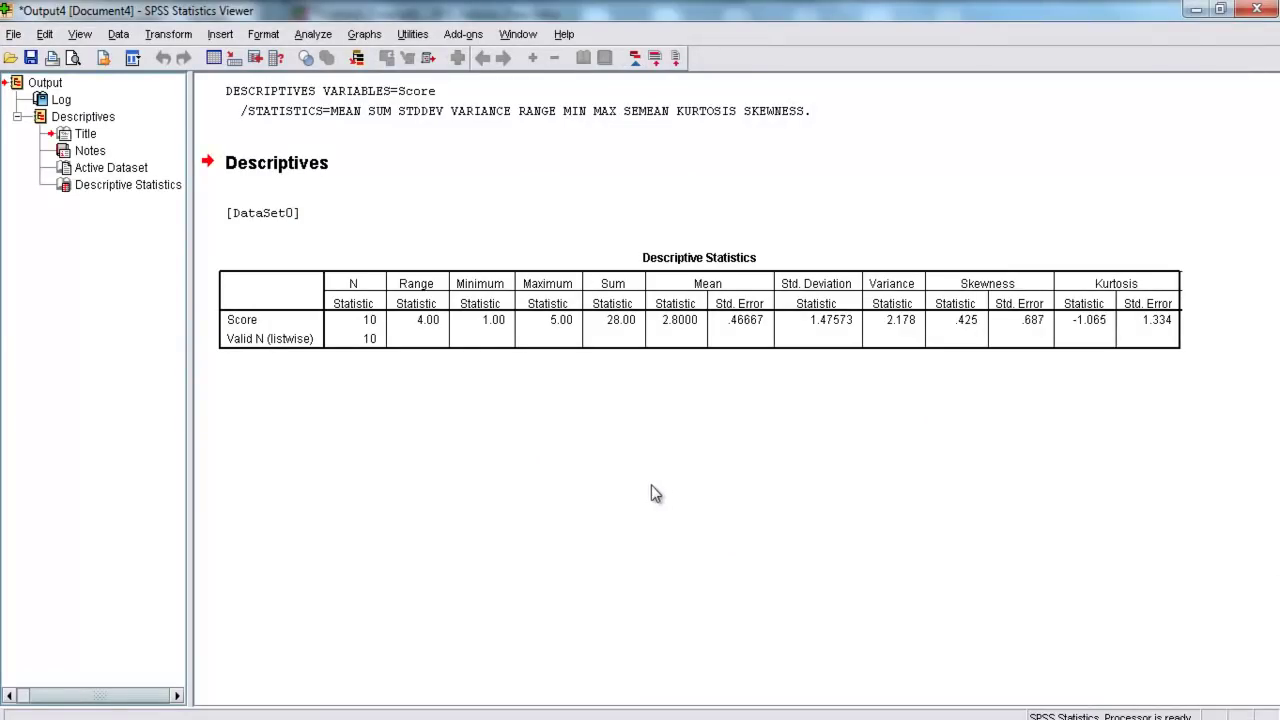
{"action": "left_click", "coordinate": [402, 306]}
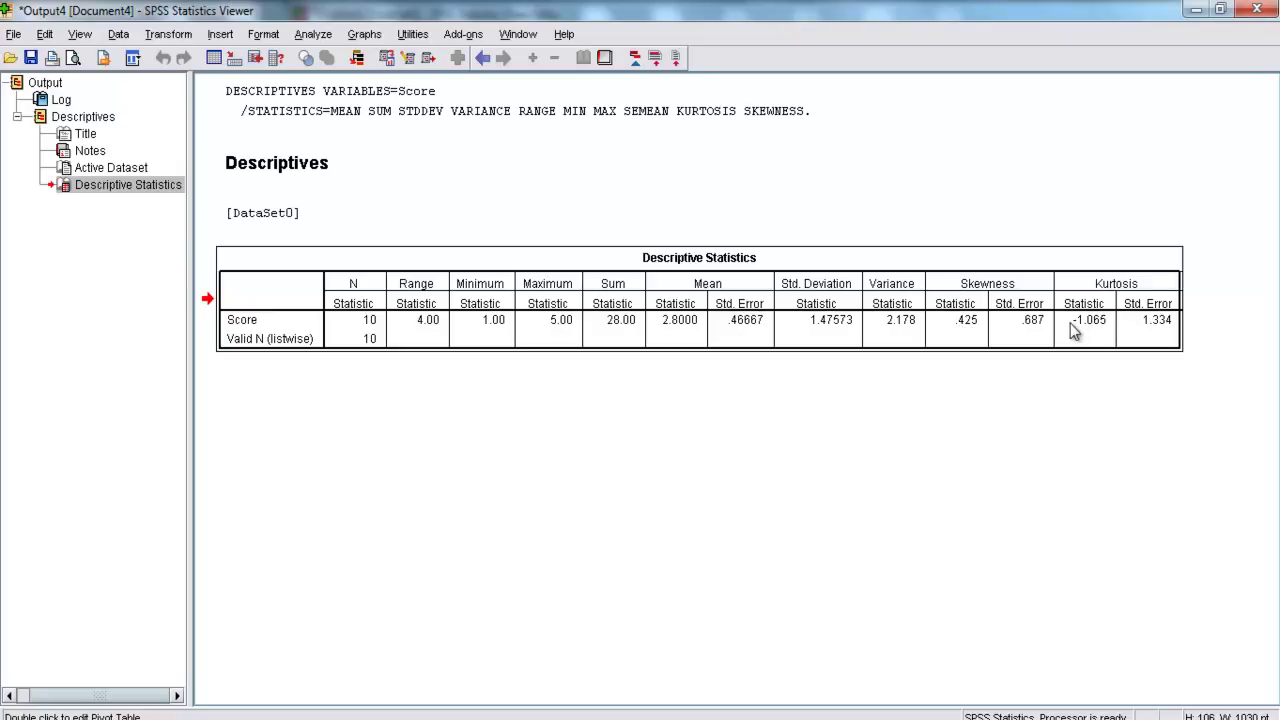
{"action": "left_click", "coordinate": [866, 378]}
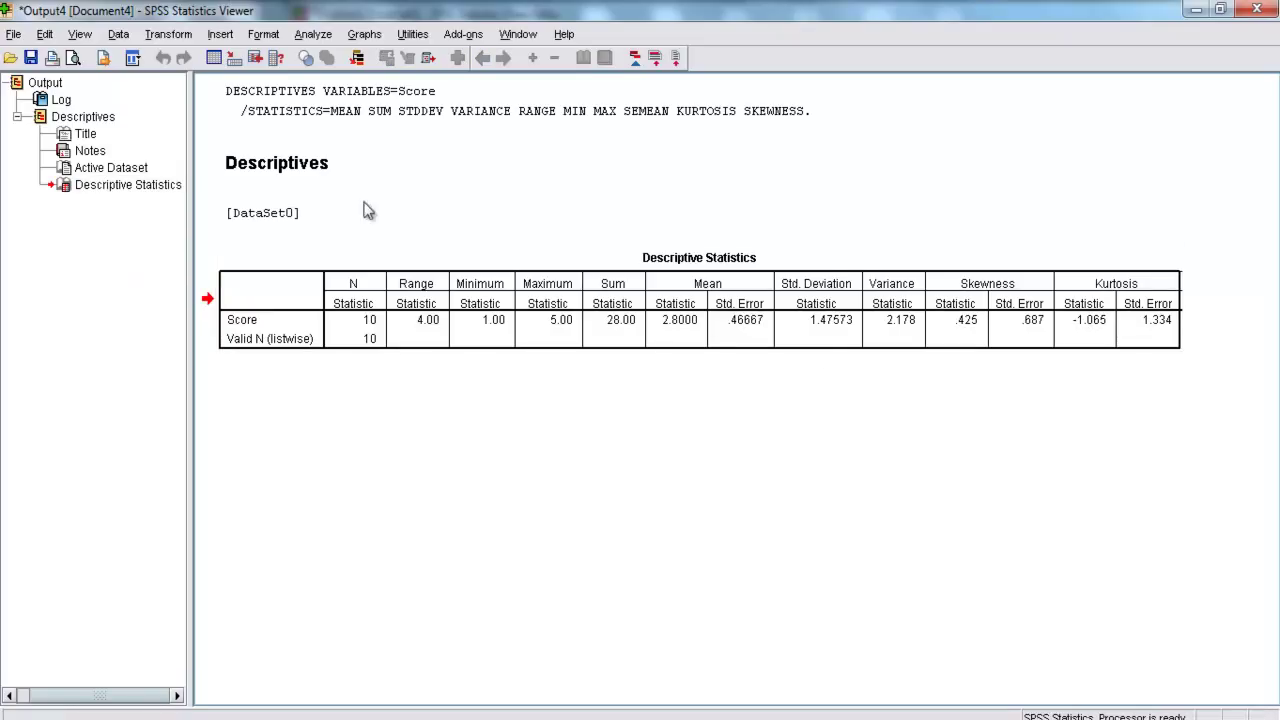